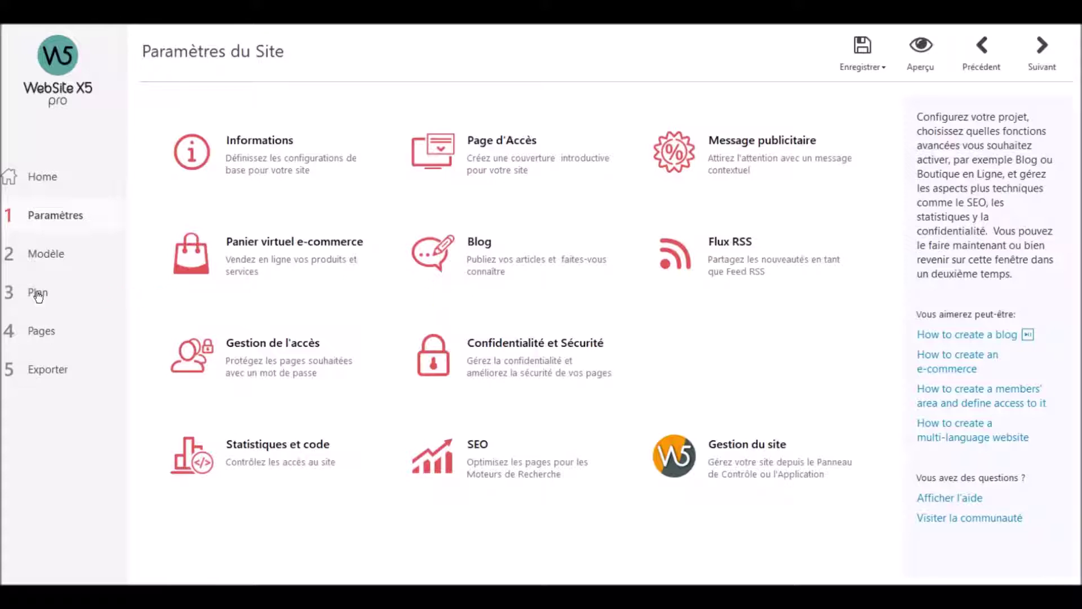
# Open Page 1 from the site plan, place a Galerie object in the first cell of row 1 and open it for editing
pyautogui.click(38, 294)
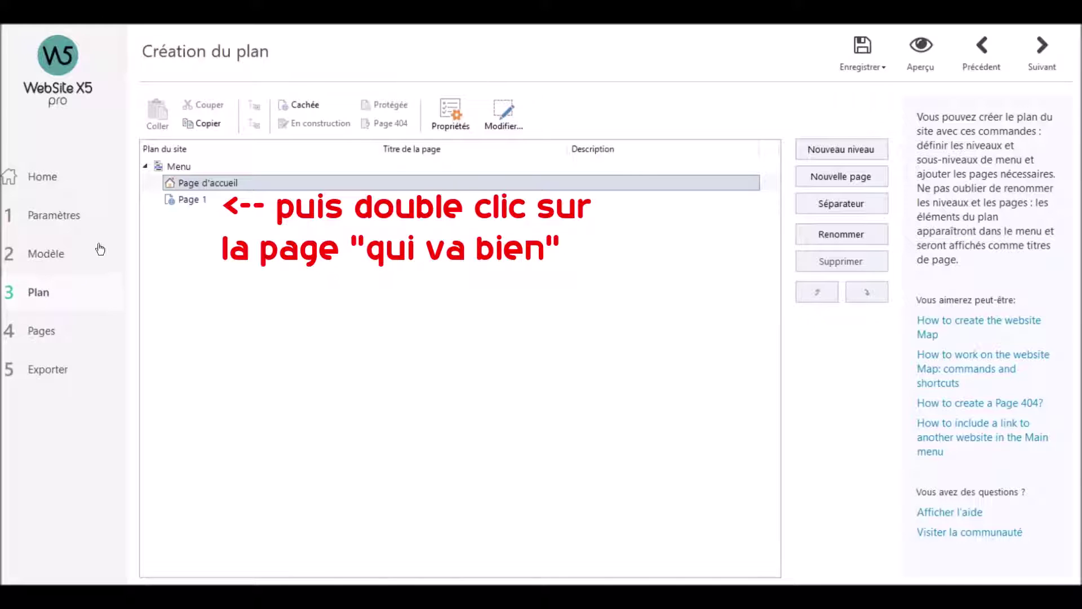
pyautogui.doubleClick(172, 202)
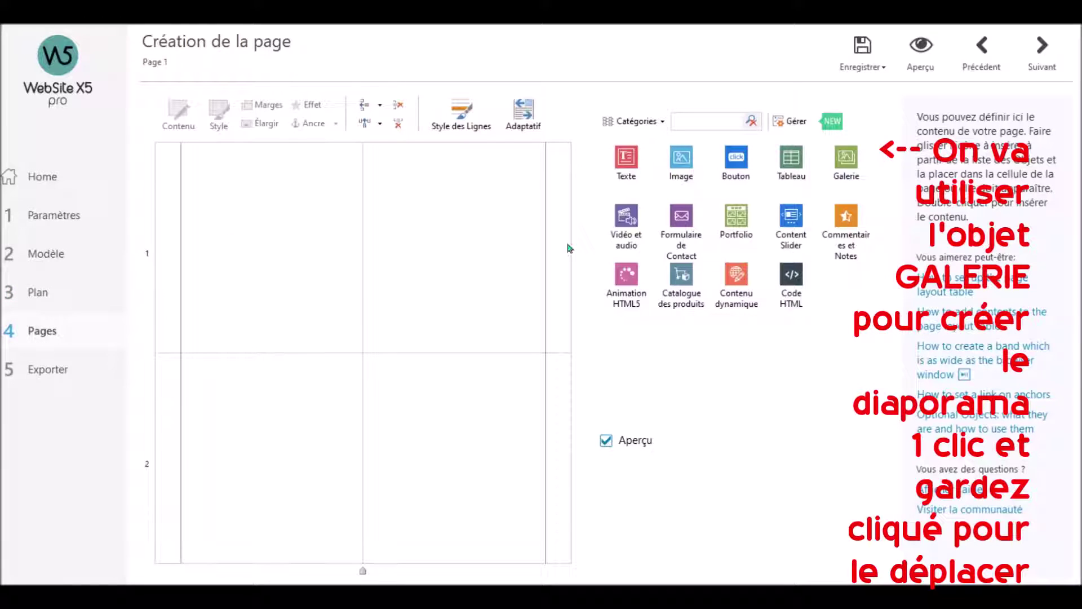
pyautogui.moveTo(844, 167); pyautogui.dragTo(285, 259)
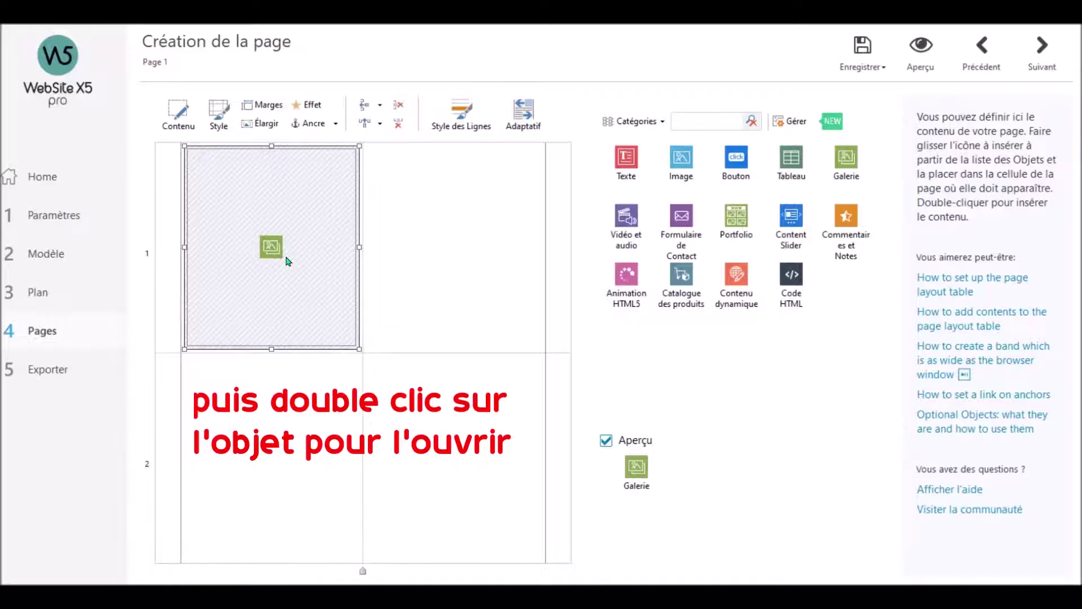
pyautogui.doubleClick(287, 261)
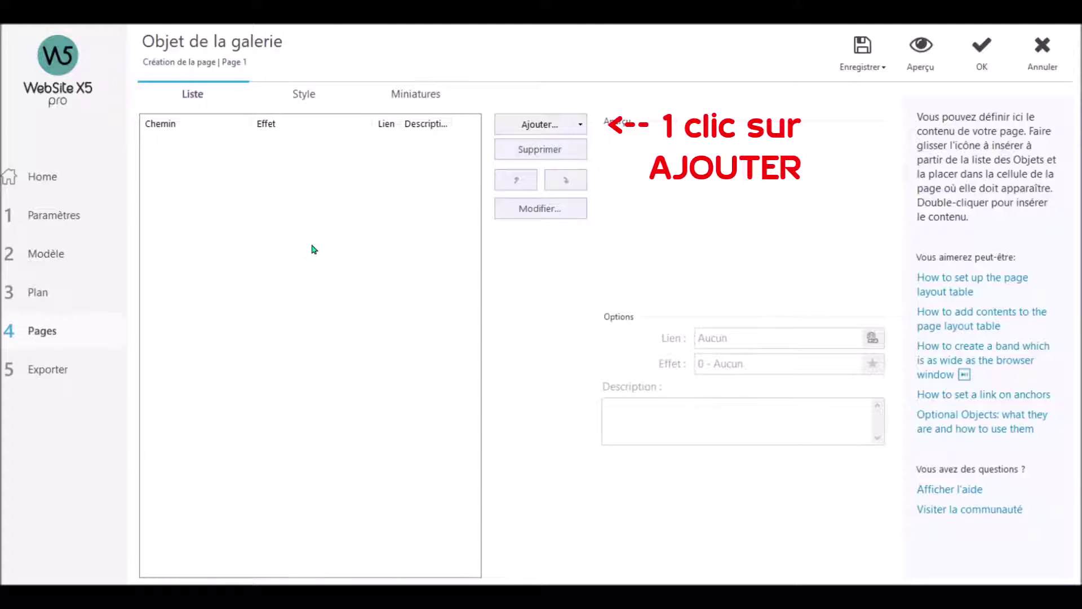
# Add the free library image of the frost-covered tree under a blue sky to the gallery
pyautogui.click(540, 125)
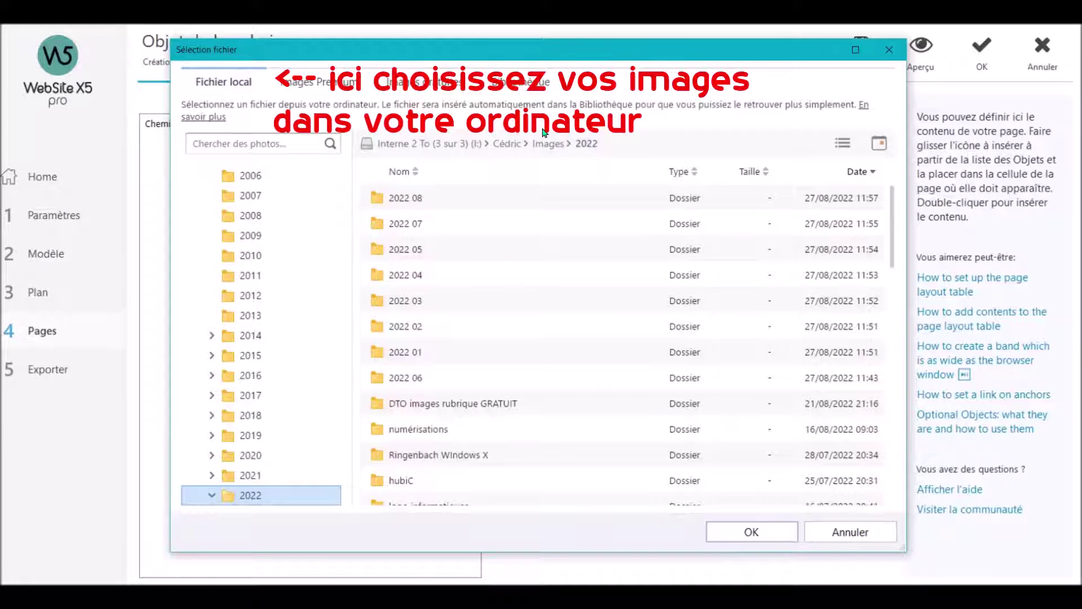
pyautogui.click(450, 92)
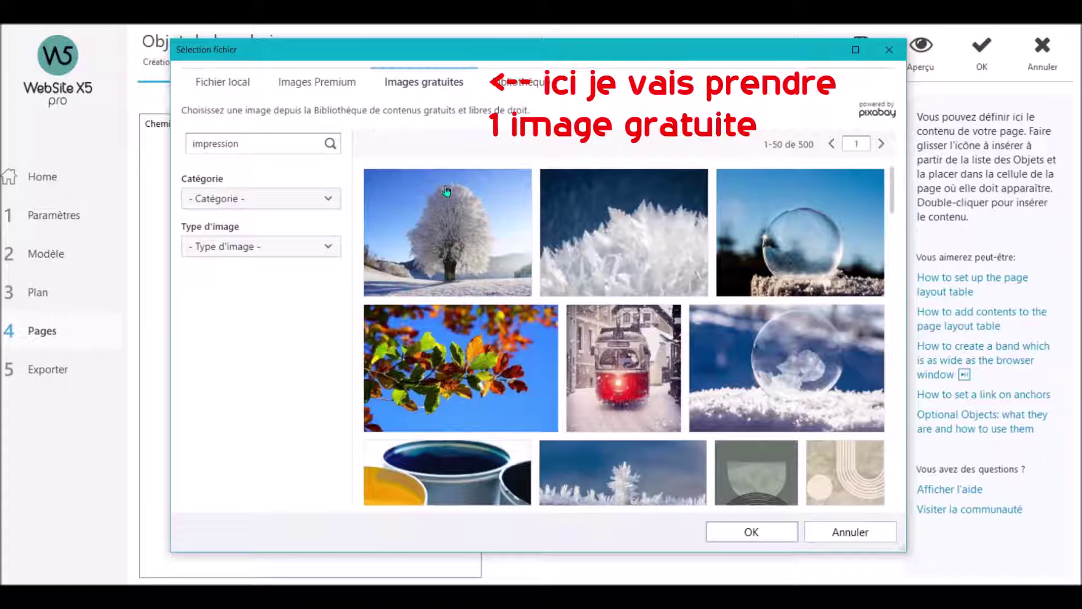
pyautogui.click(451, 242)
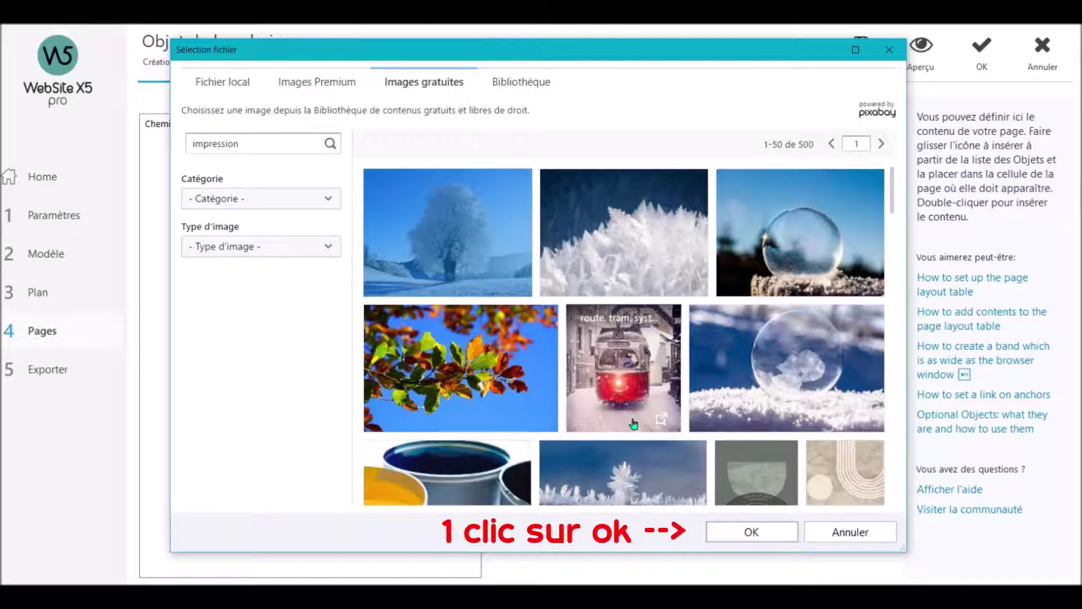
pyautogui.click(740, 530)
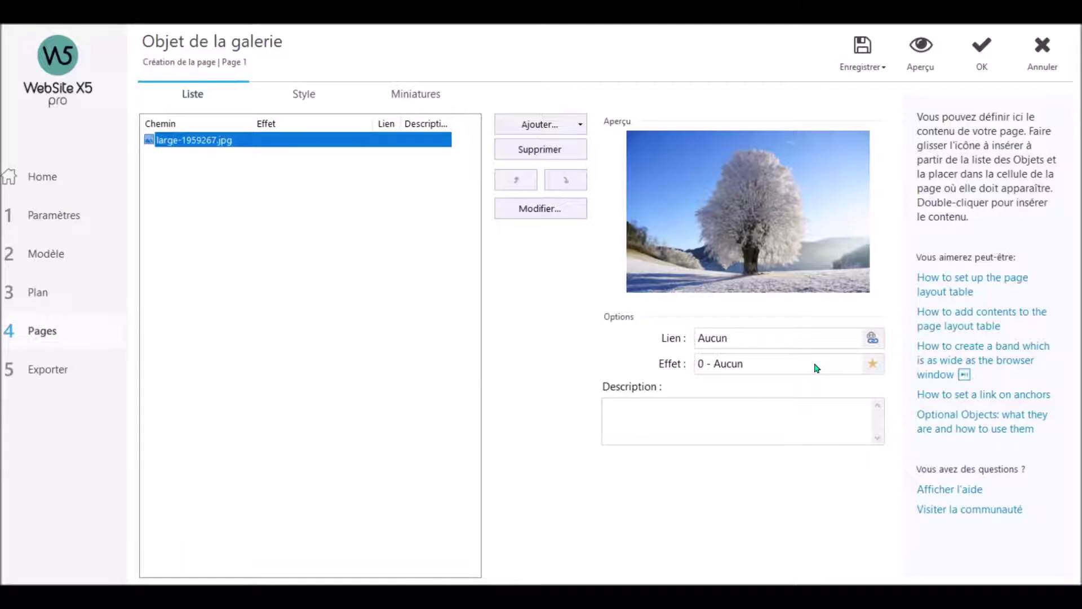
# Give the tree image the effect "3 - Défilement horizontal" with a display time of 6,00
pyautogui.click(870, 367)
pyautogui.click(871, 367)
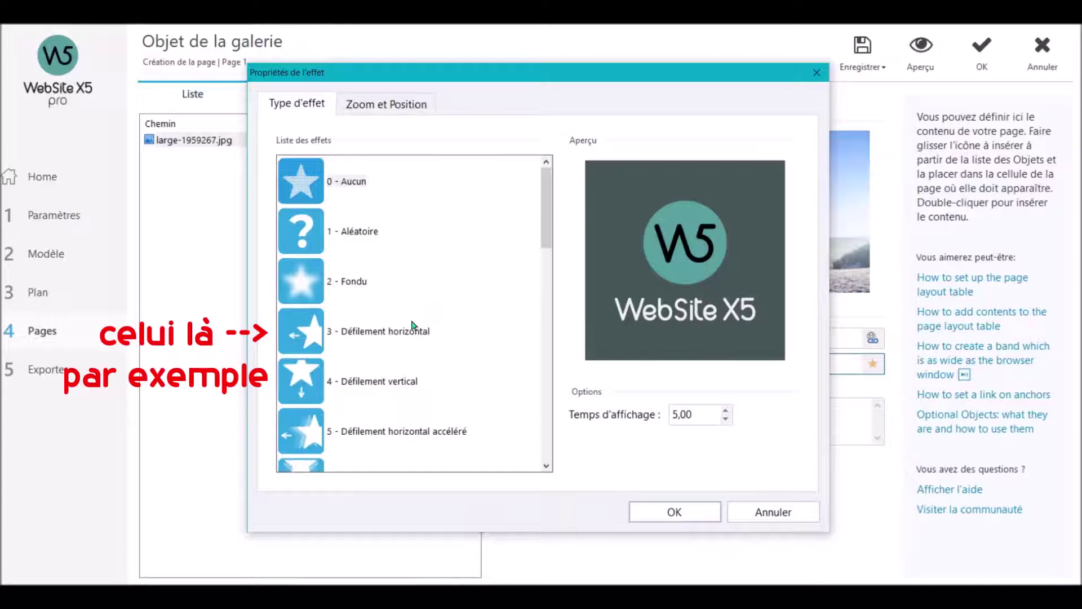
pyautogui.click(398, 333)
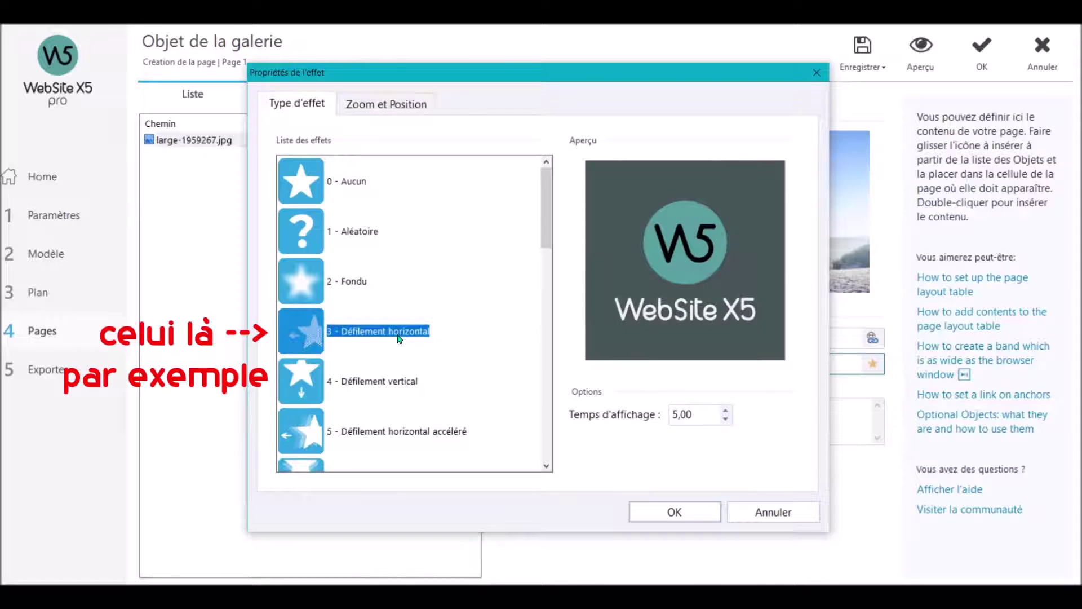
pyautogui.click(727, 413)
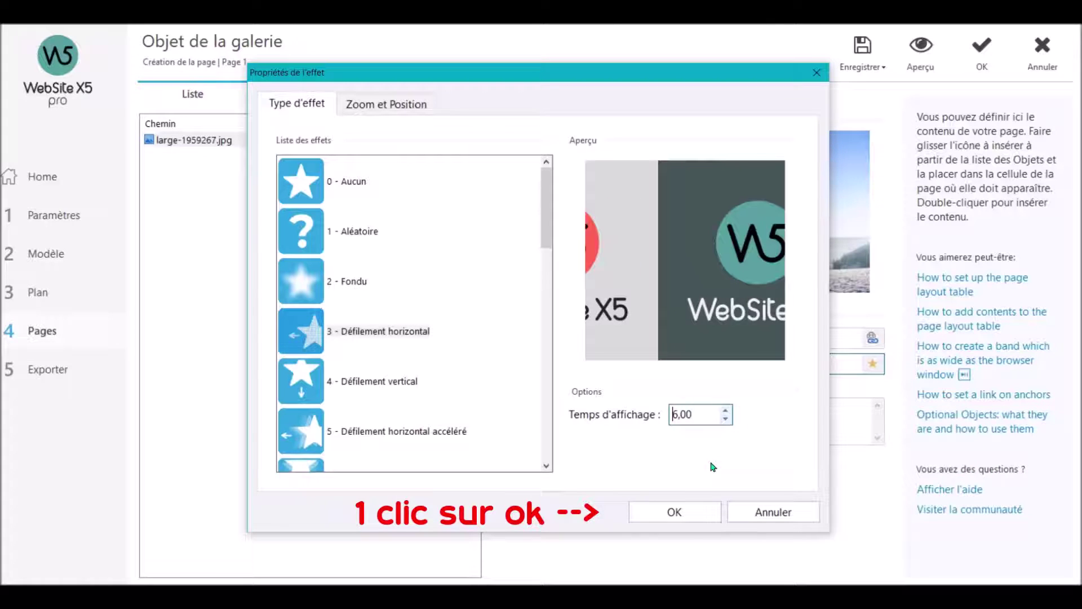
pyautogui.click(699, 512)
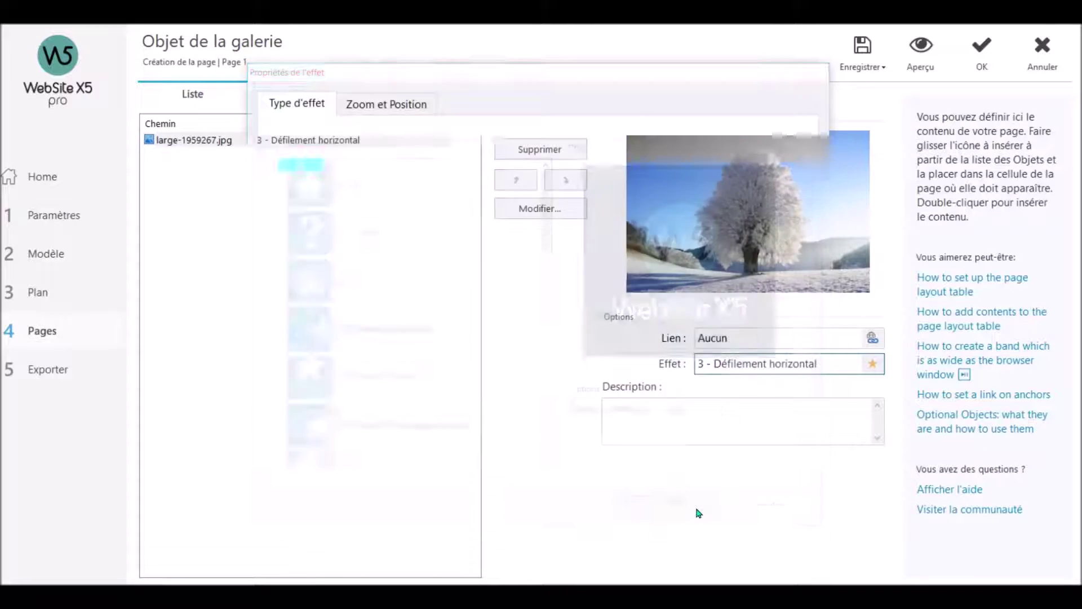
# Describe the tree image as "retour vers la page d'accueil" and link it to the site page "Page d'accueil"
pyautogui.click(654, 412)
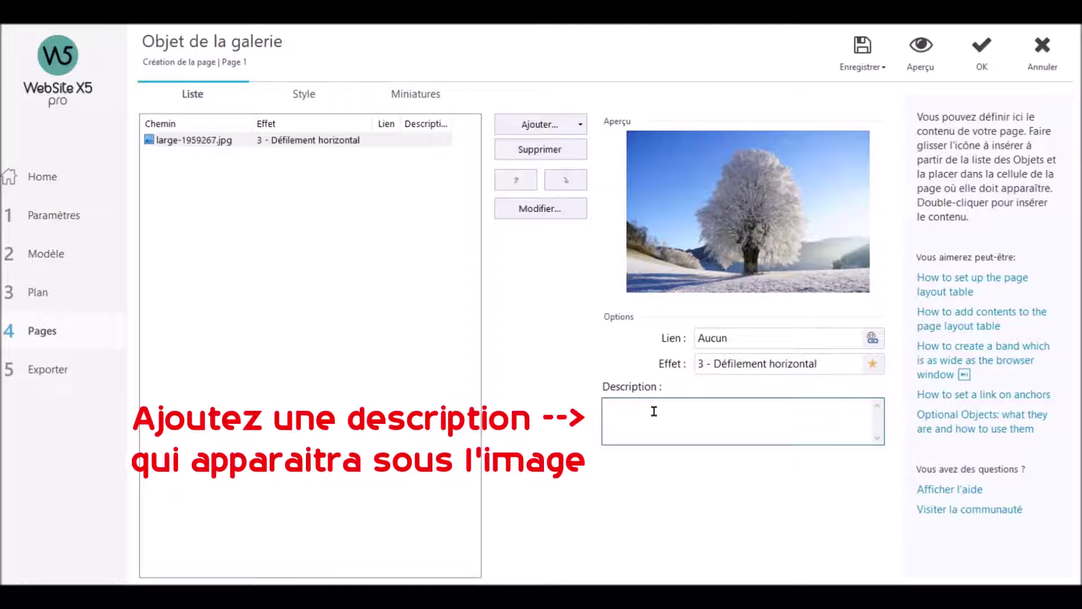
pyautogui.write("retour vers la page d'accueil")
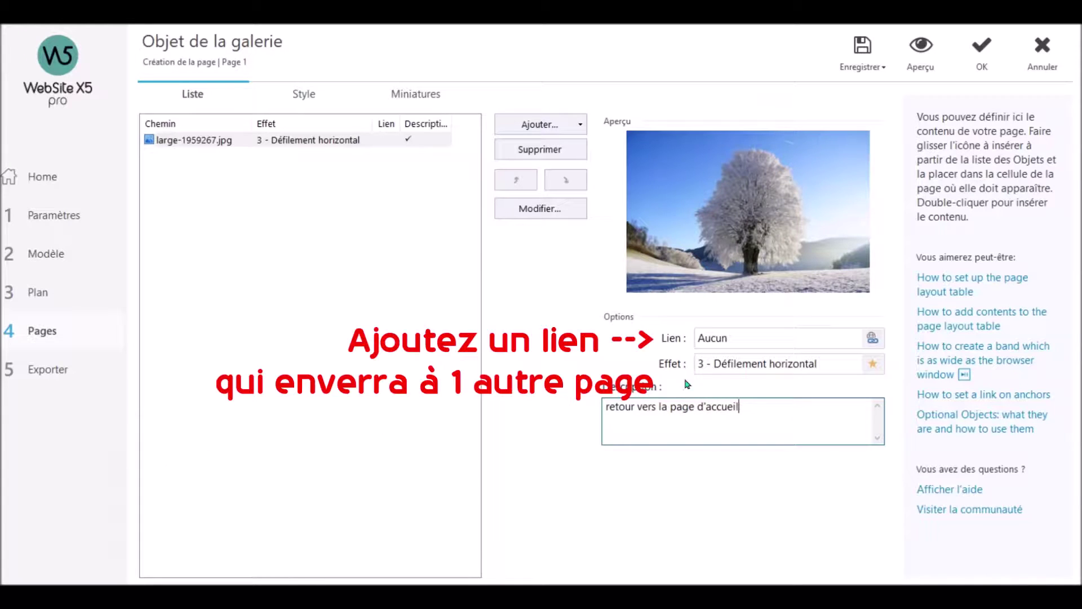
pyautogui.click(873, 337)
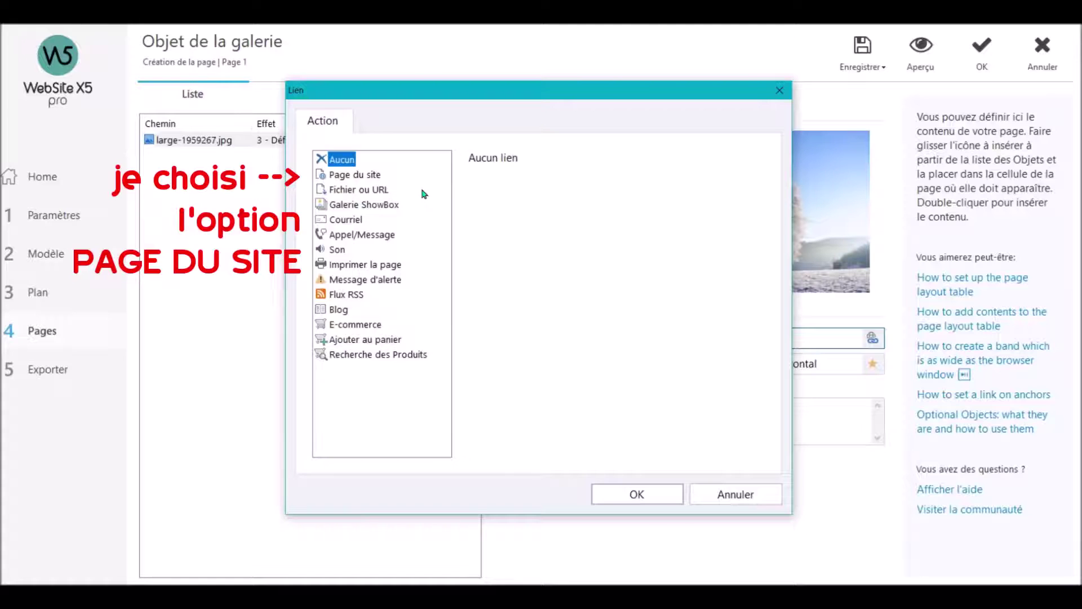
pyautogui.click(375, 176)
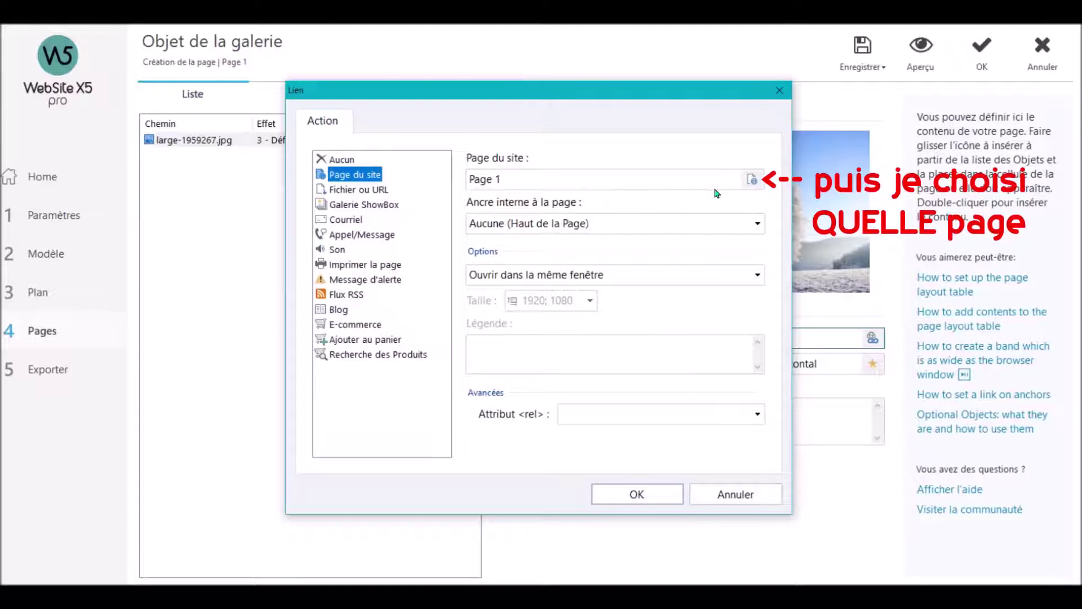
pyautogui.click(751, 180)
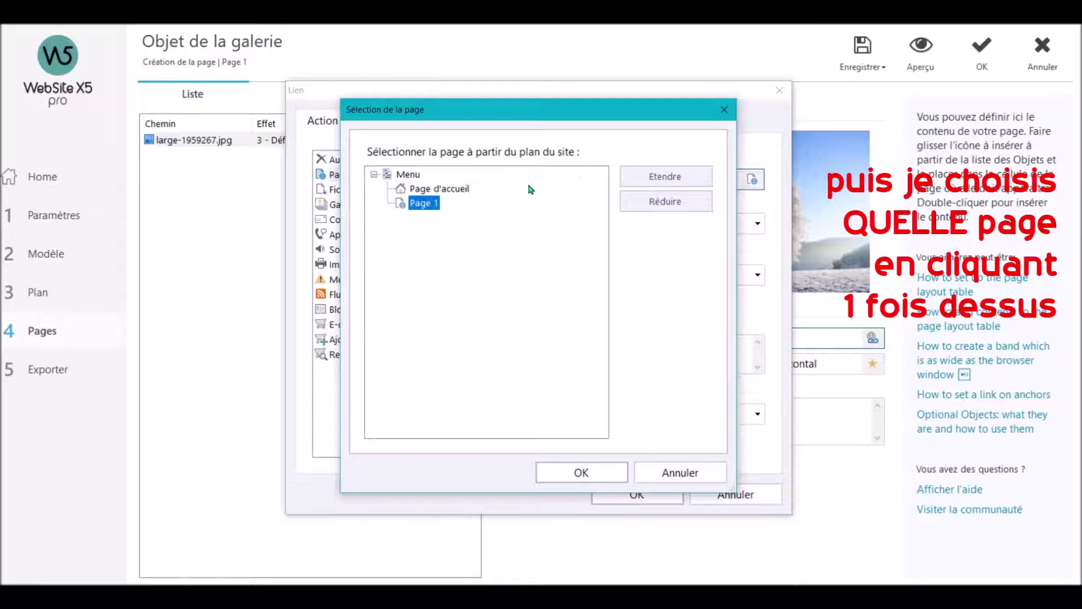
pyautogui.click(469, 190)
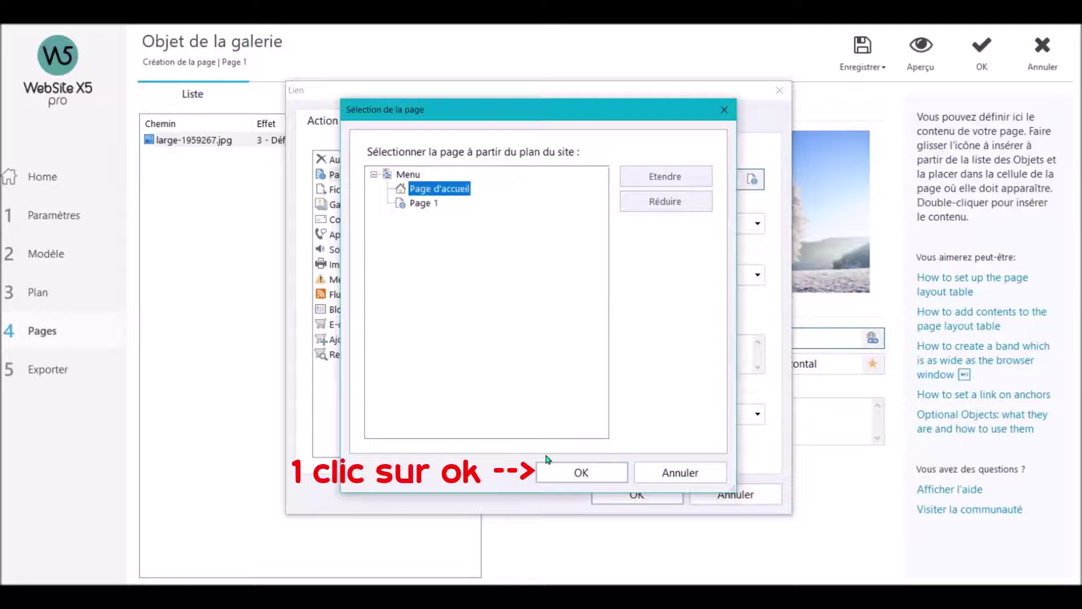
pyautogui.click(565, 478)
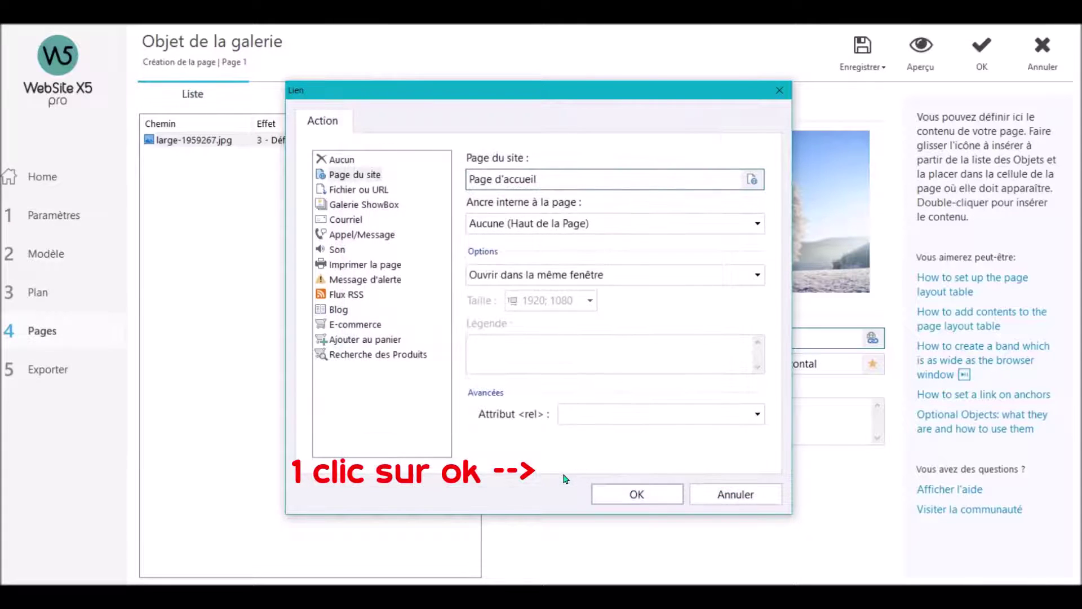
pyautogui.click(612, 494)
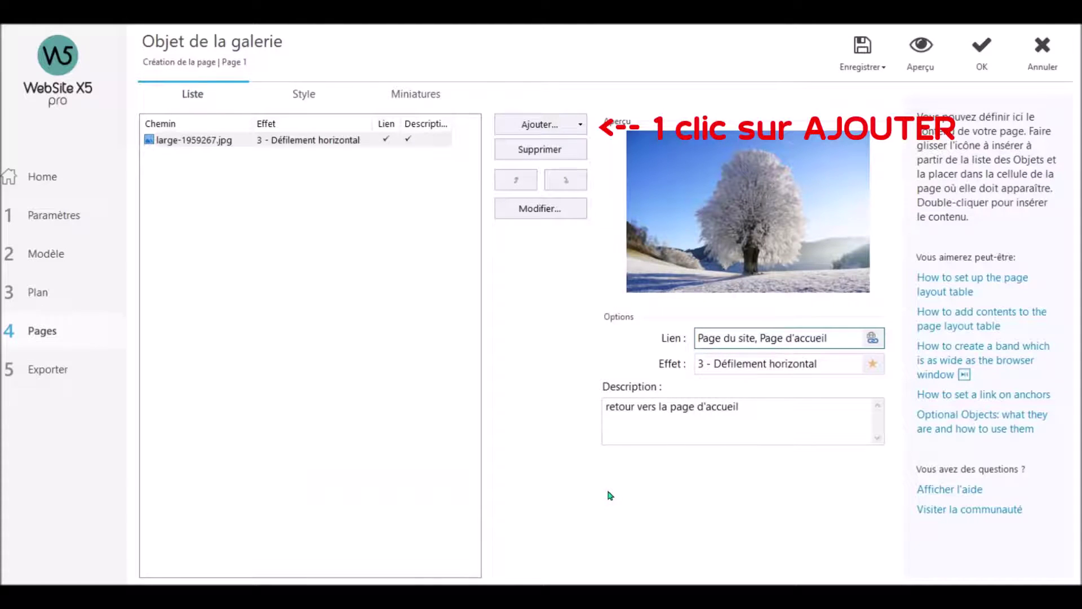
# Add the free image of autumn leaves to the gallery with the description "couleurs"
pyautogui.click(540, 134)
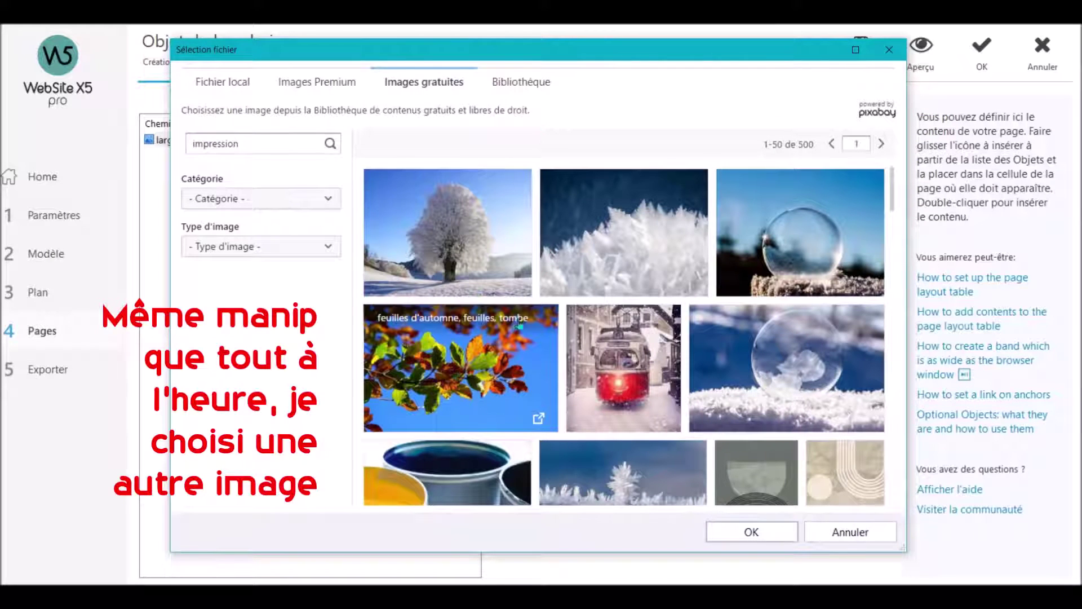
pyautogui.click(500, 366)
pyautogui.click(745, 532)
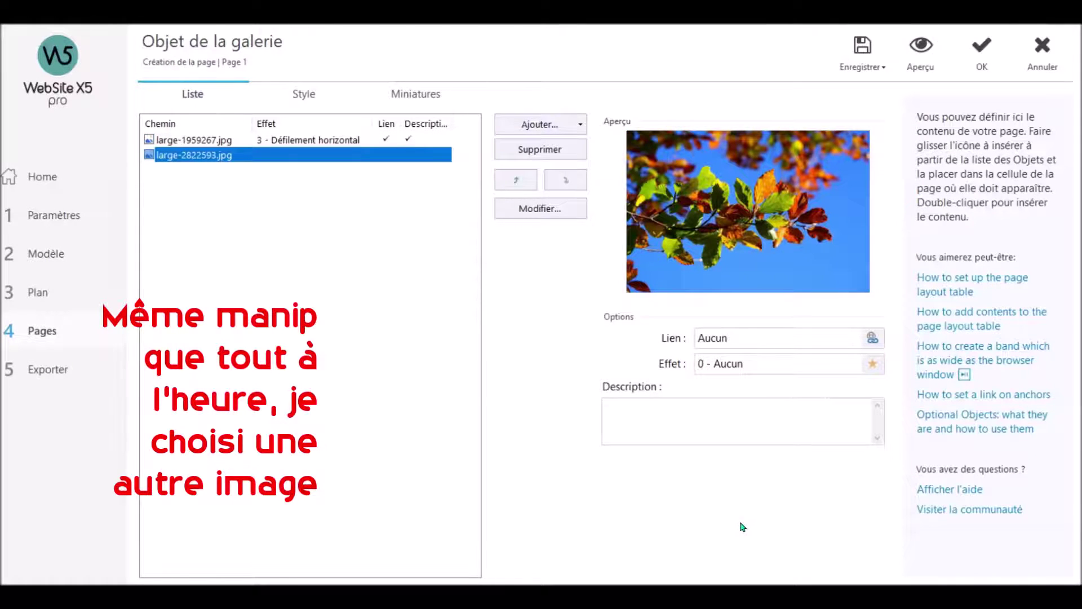
pyautogui.click(721, 430)
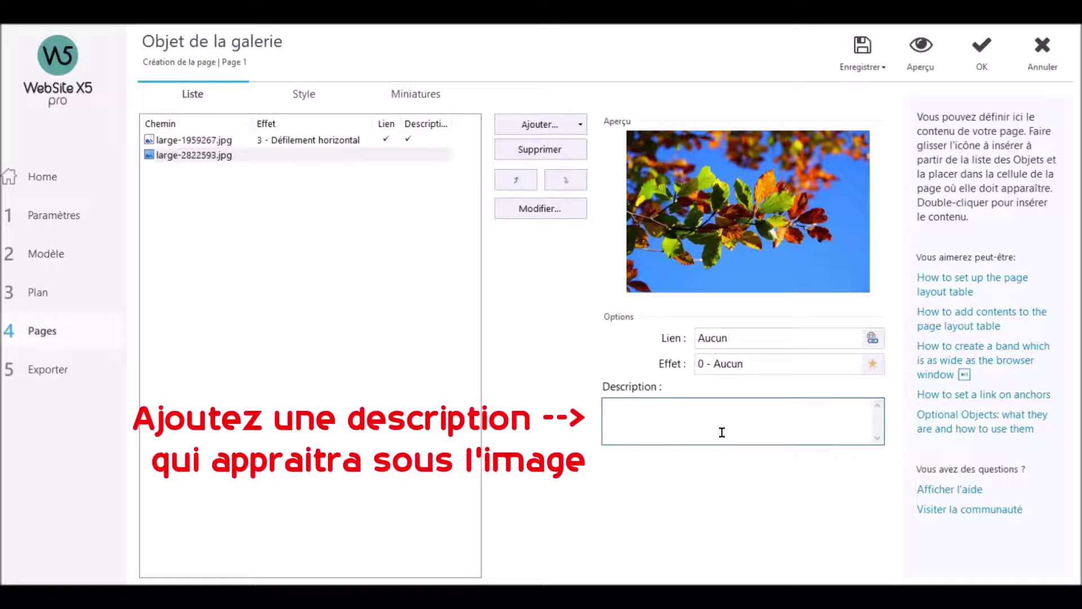
pyautogui.write('couleurs')
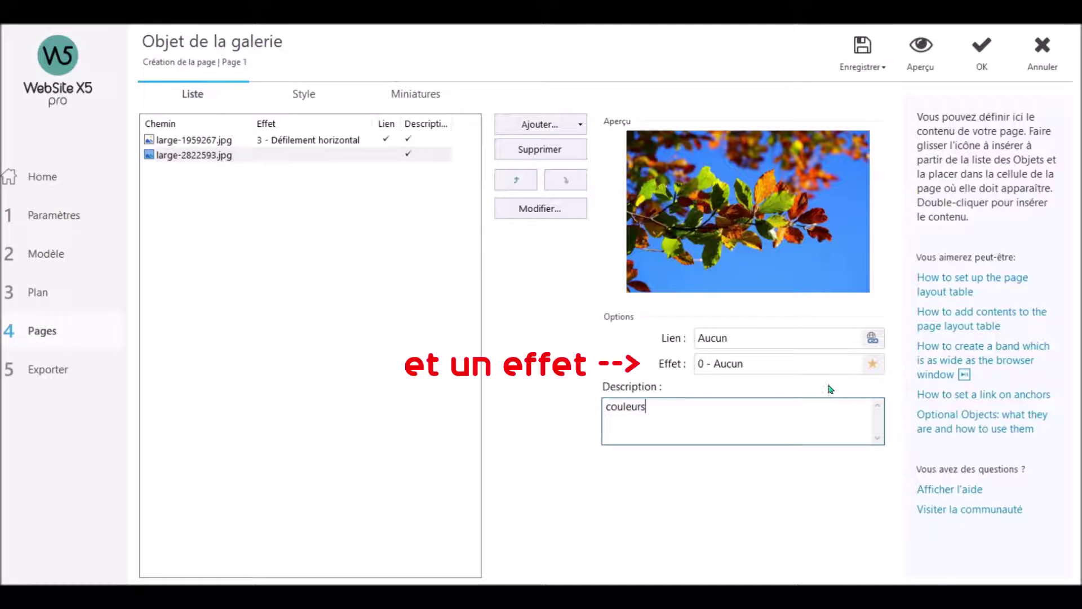
# Give the autumn leaves image the effect "5 - Défilement horizontal accéléré" with a display time of 4,00
pyautogui.click(872, 369)
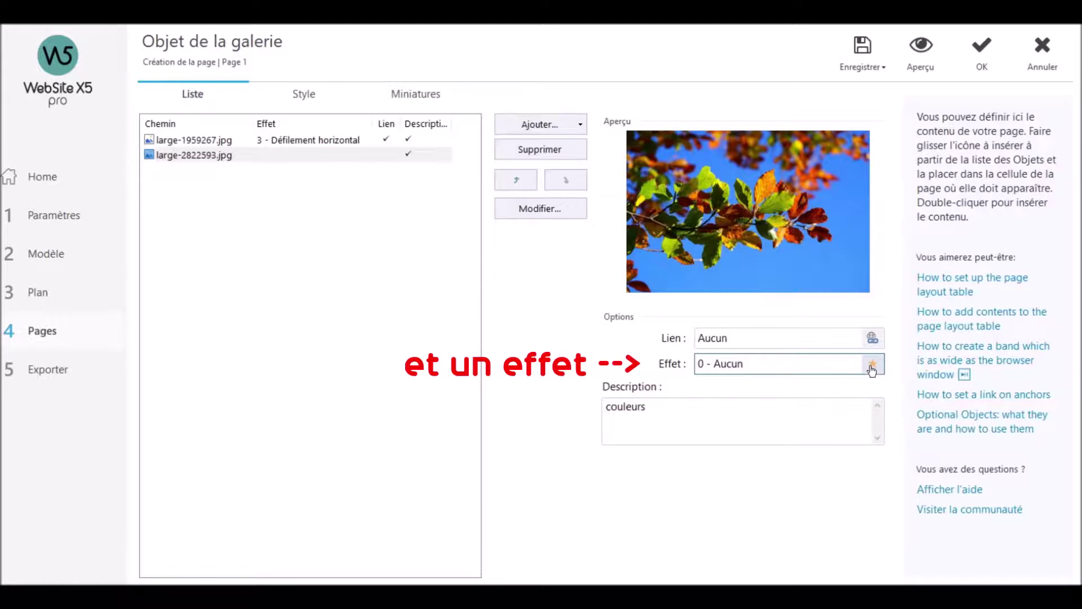
pyautogui.click(872, 369)
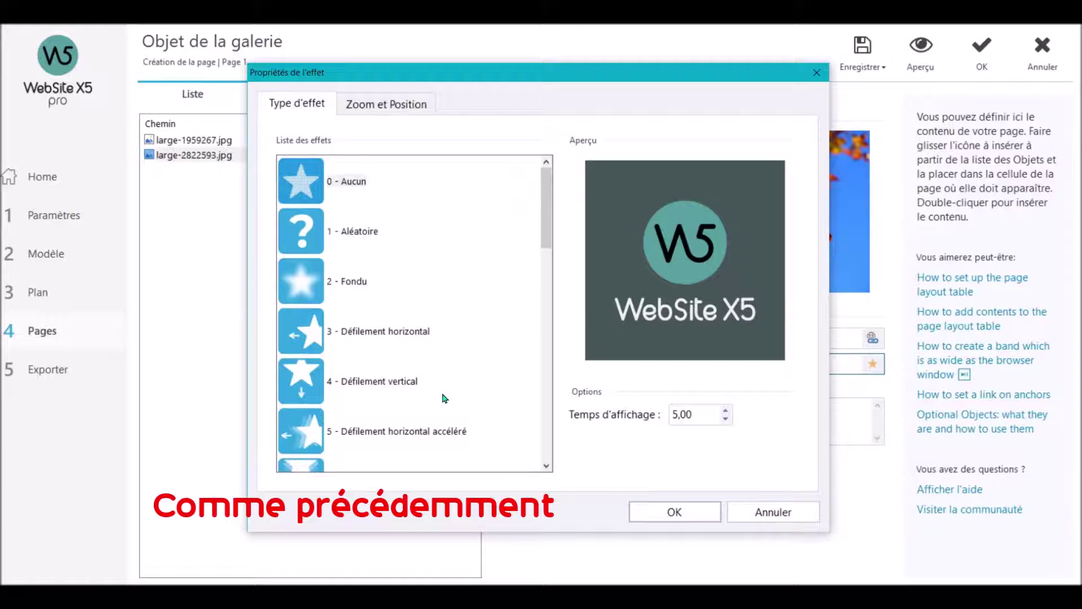
pyautogui.click(430, 432)
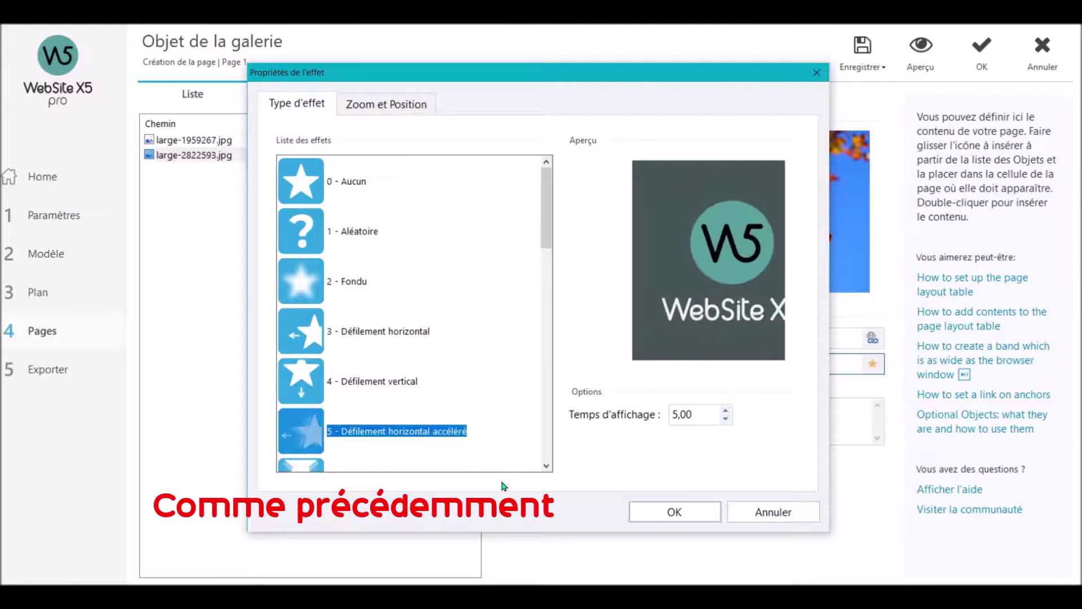
pyautogui.click(725, 420)
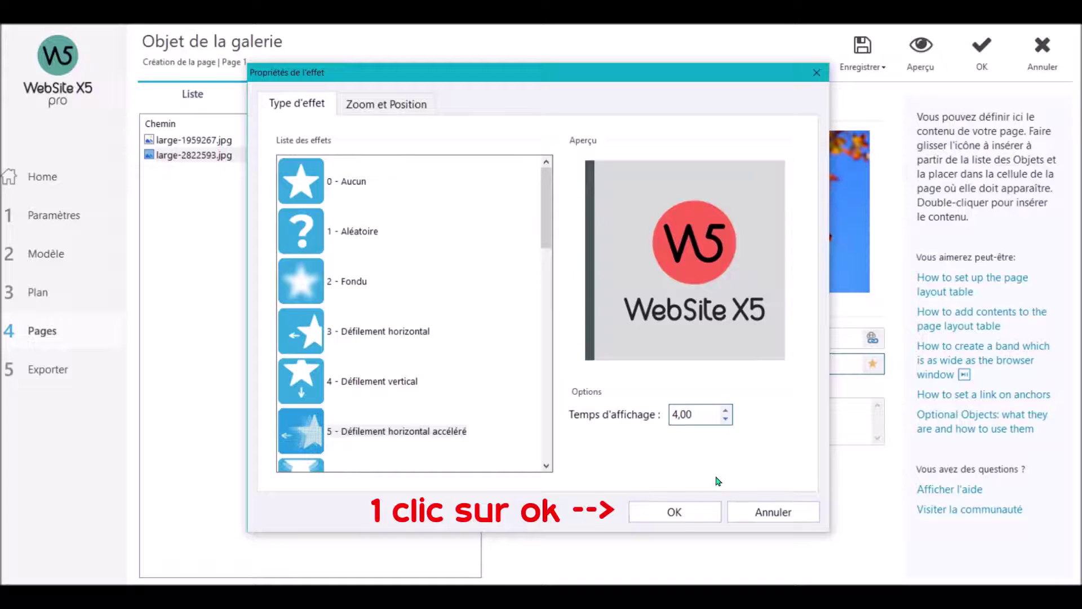
pyautogui.click(704, 513)
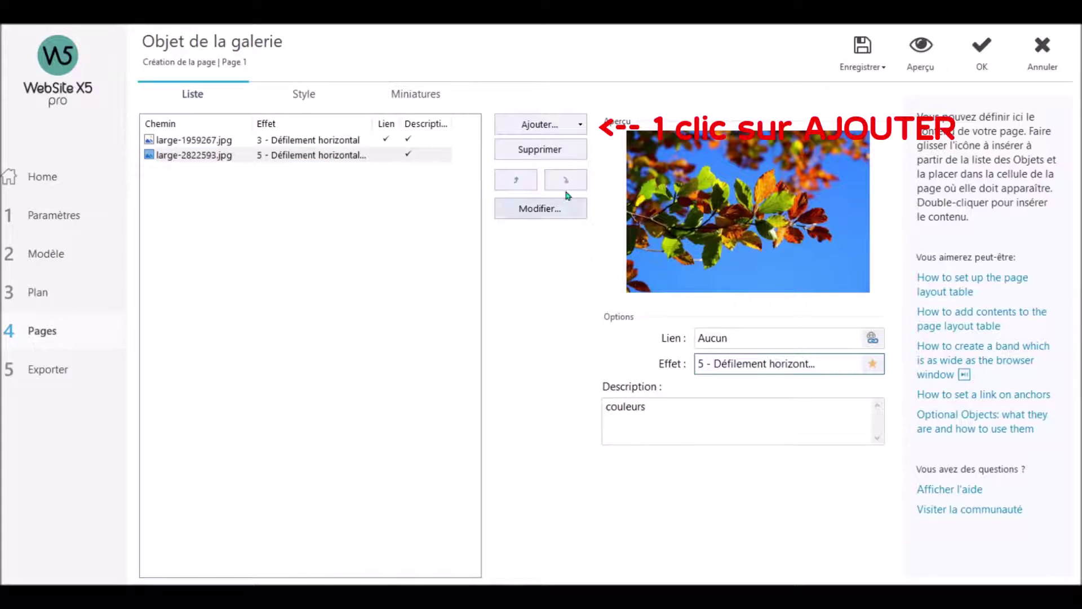
# Add the free image of the red tram with the description "C'est parti !" and accept the gallery settings
pyautogui.click(549, 130)
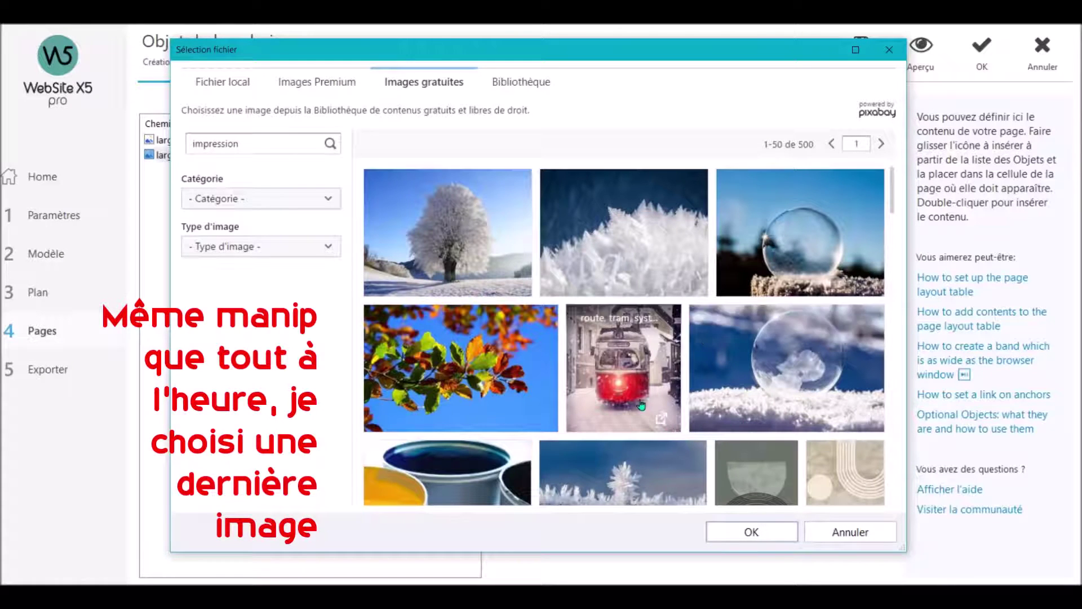
pyautogui.click(642, 404)
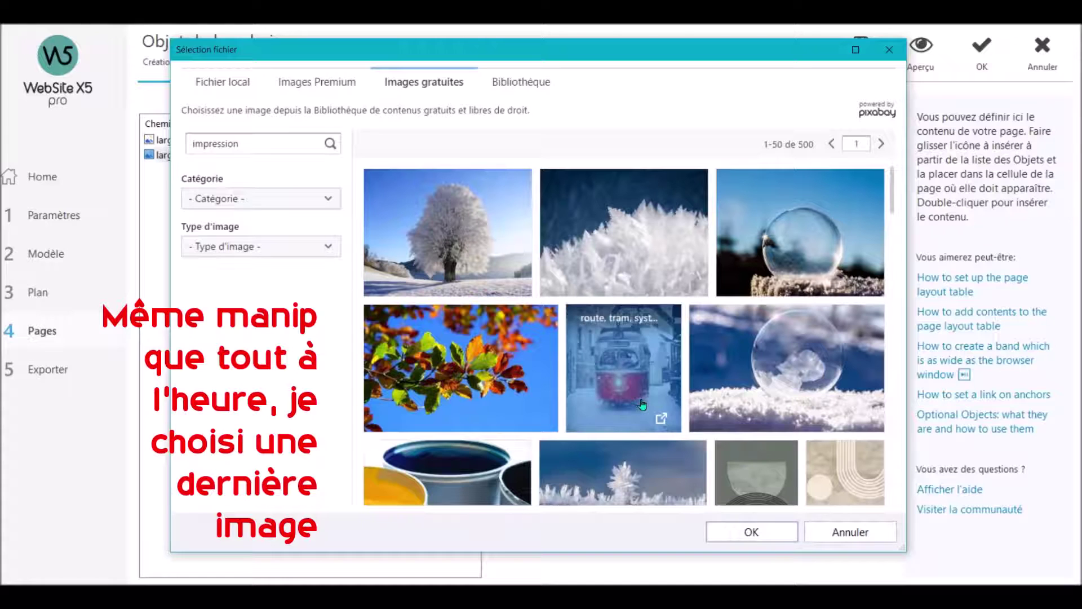
pyautogui.click(738, 531)
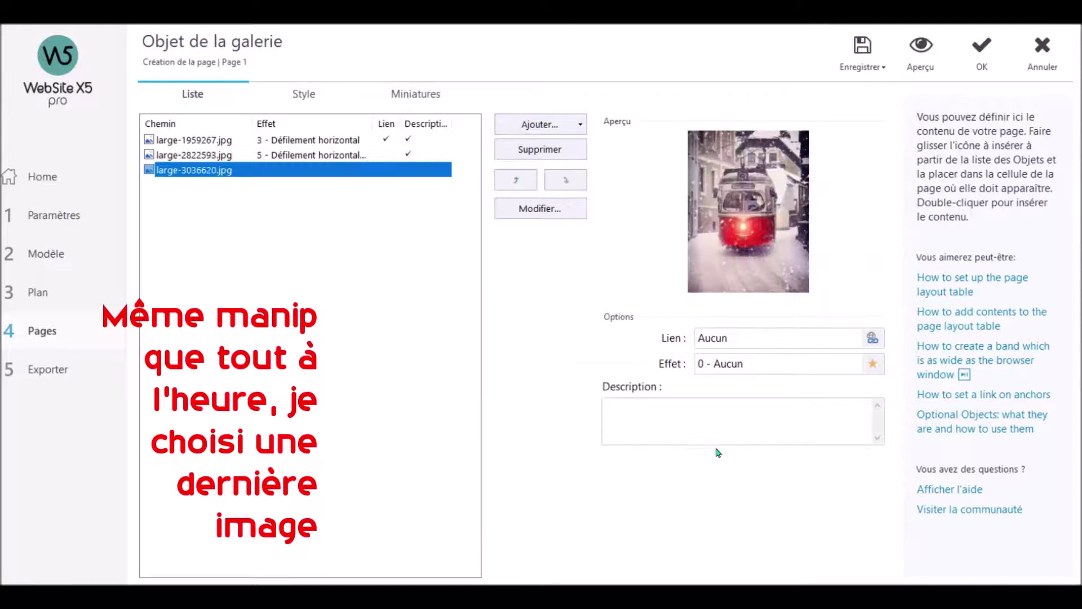
pyautogui.click(714, 428)
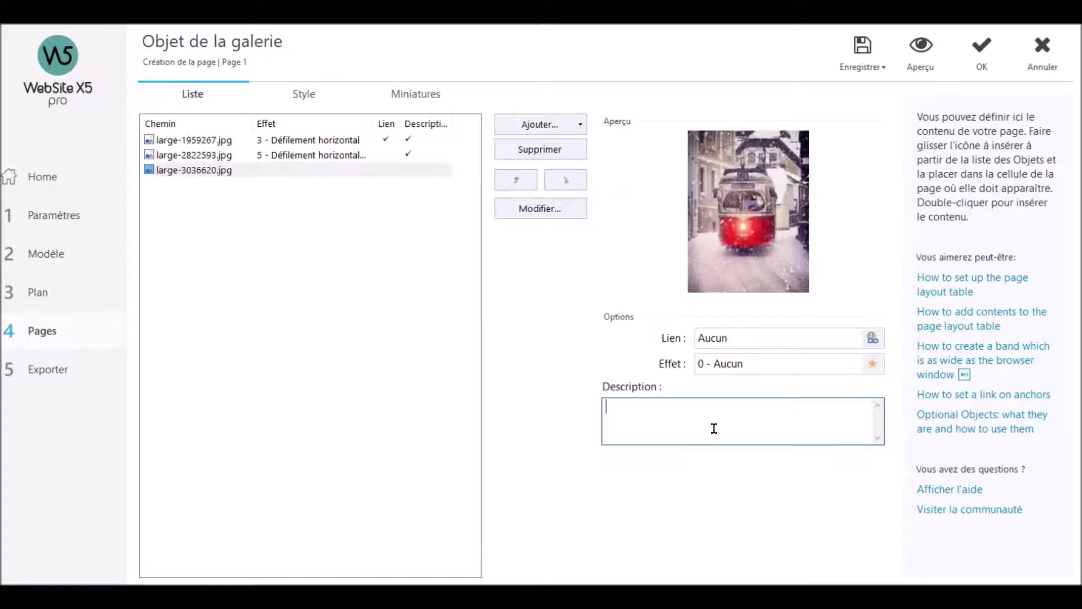
pyautogui.write("C'est parti !")
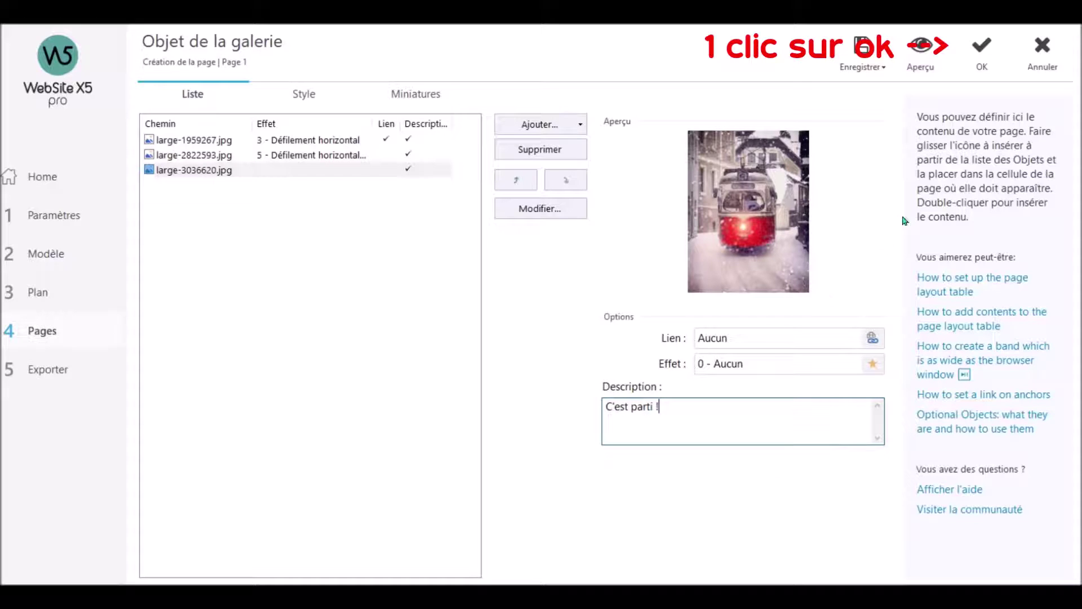
pyautogui.click(986, 58)
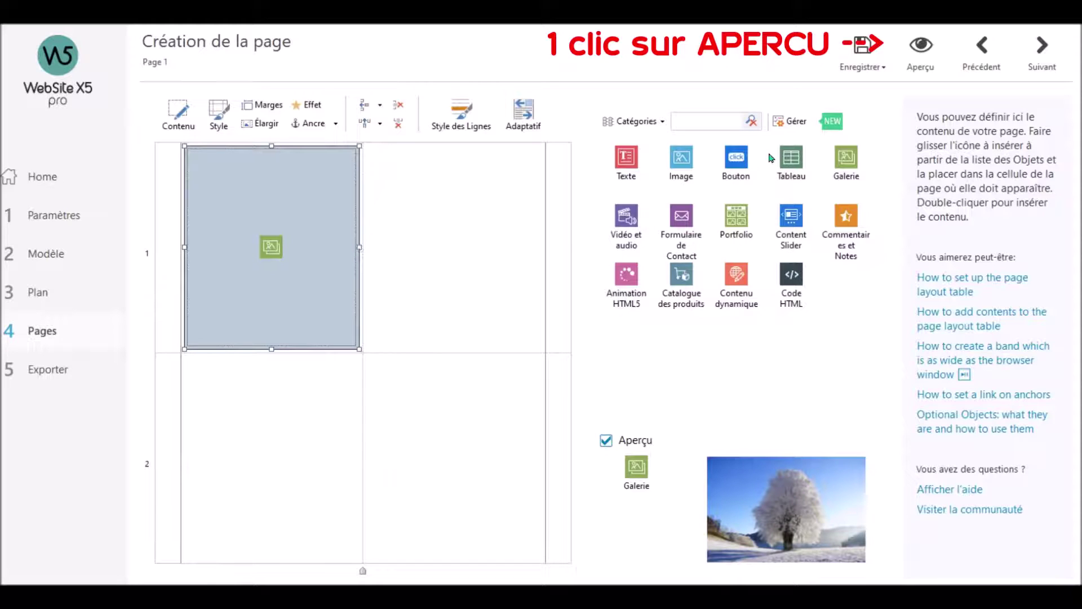
# Preview Page 1, advance the slideshow through all three images back to the first one, and close the preview
pyautogui.click(922, 52)
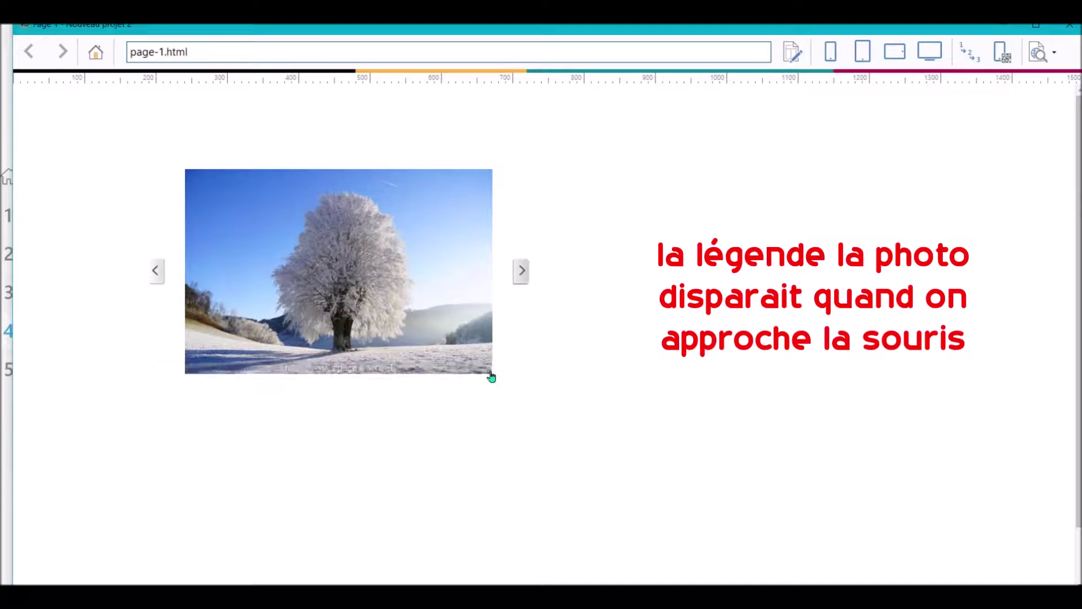
pyautogui.click(522, 272)
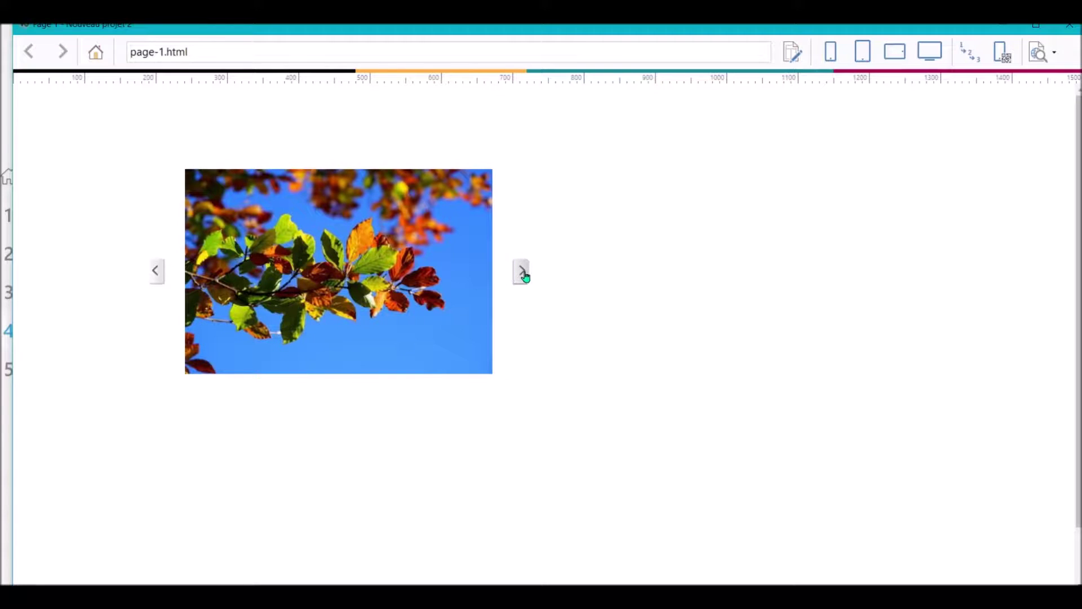
pyautogui.click(522, 273)
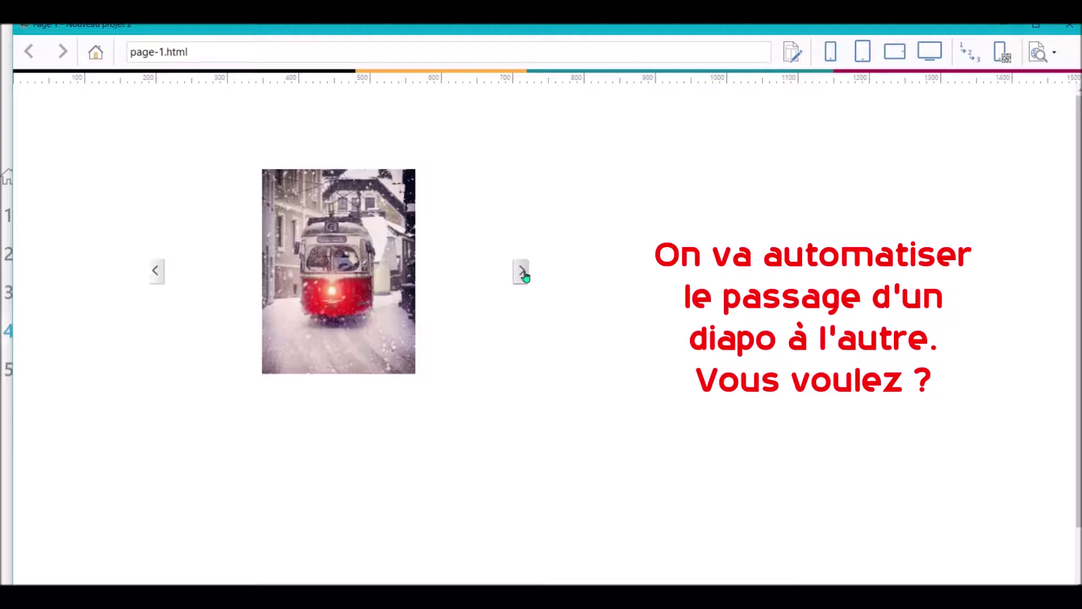
pyautogui.click(523, 272)
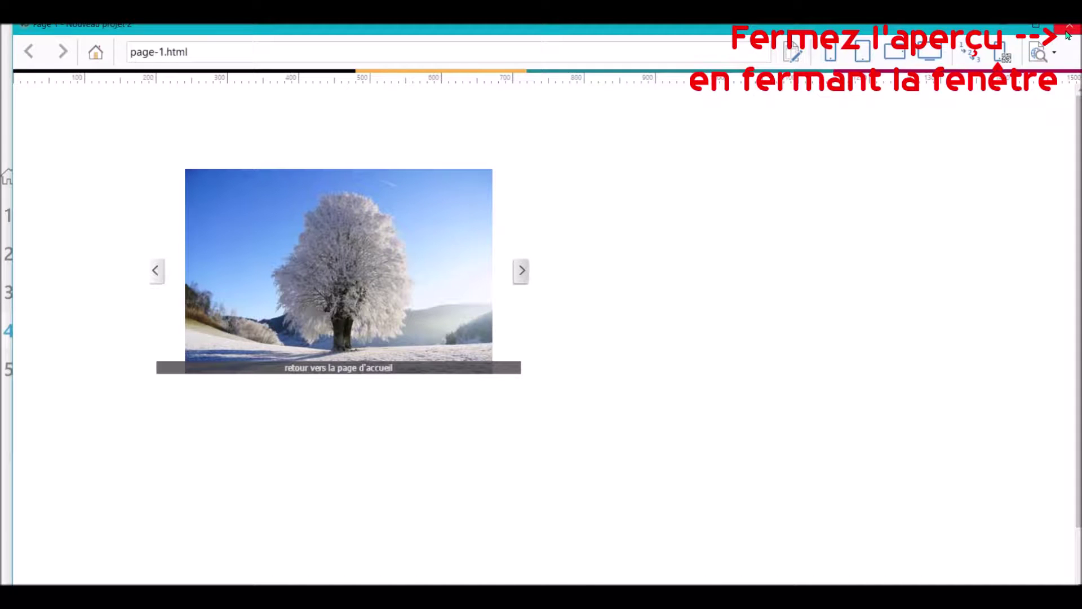
pyautogui.click(1068, 32)
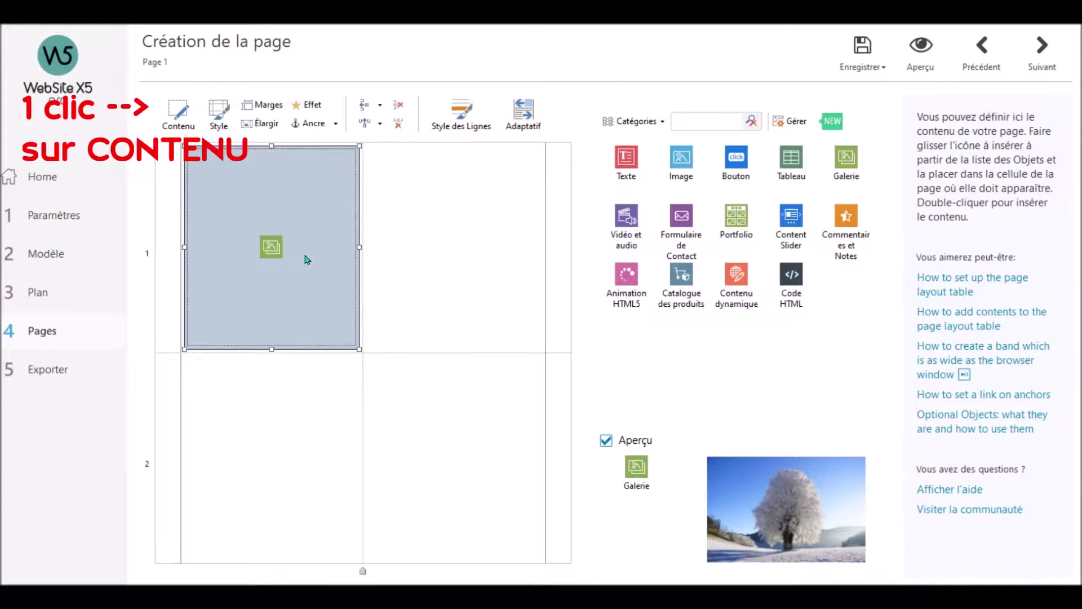
# Reopen the gallery object in the first cell of Page 1 and display its style settings
pyautogui.click(176, 124)
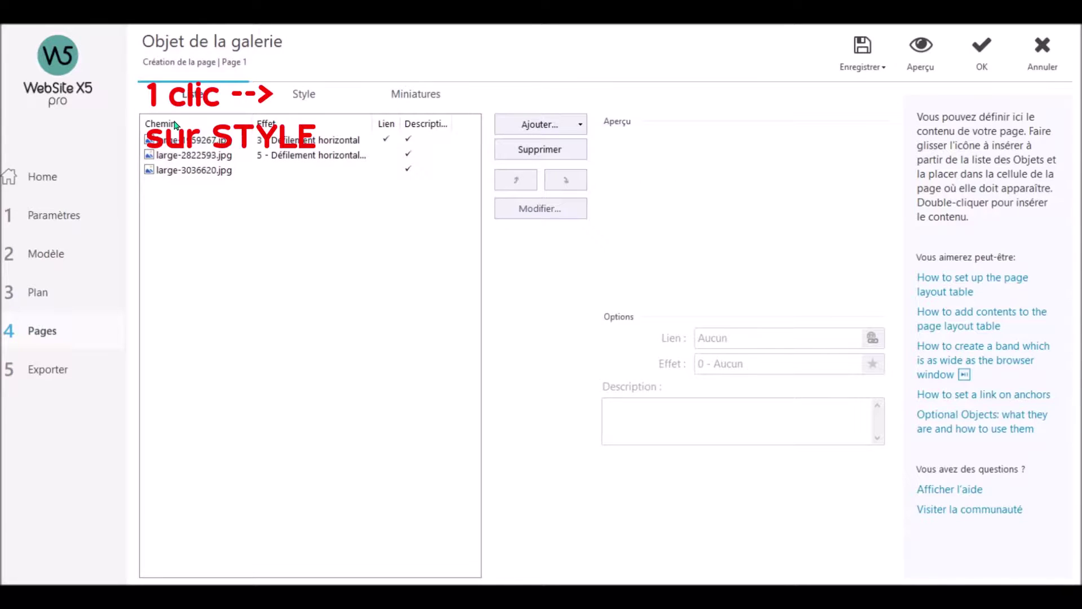
pyautogui.click(315, 100)
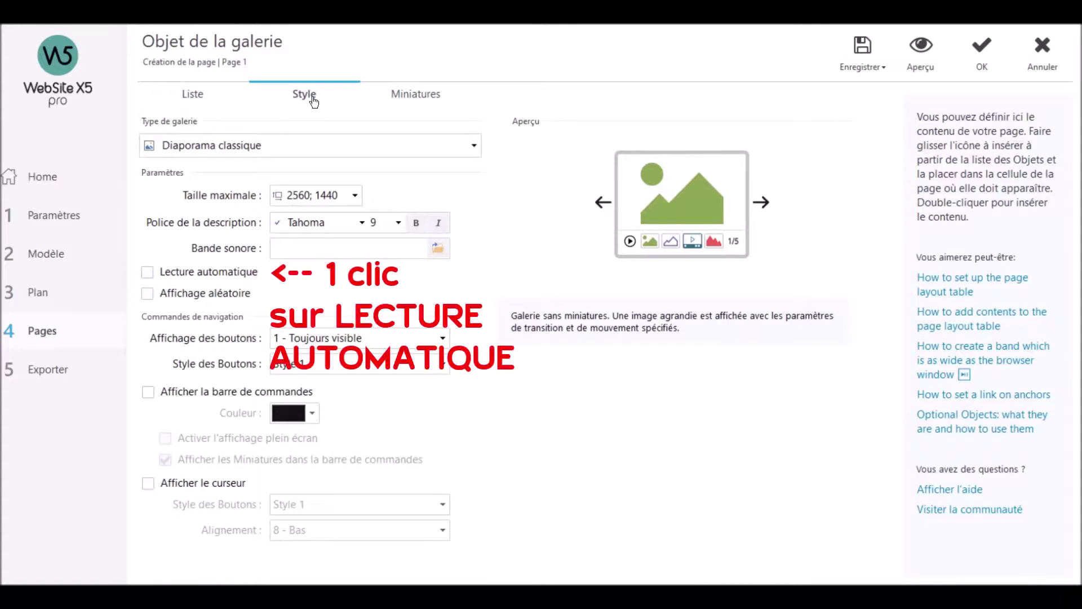